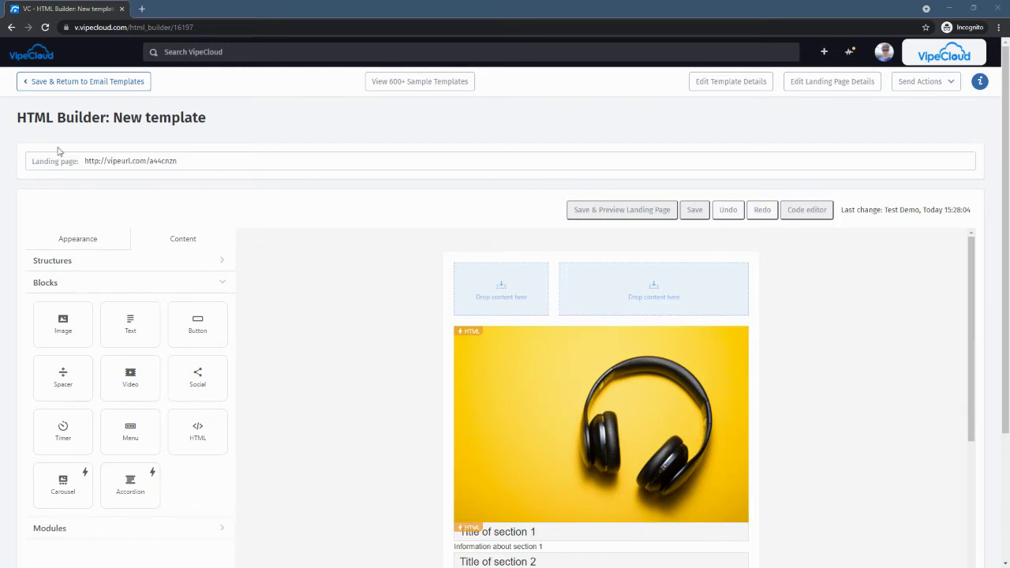
Review the template's details form, including its landing page and subject, and close it without saving changes
left_click(716, 86)
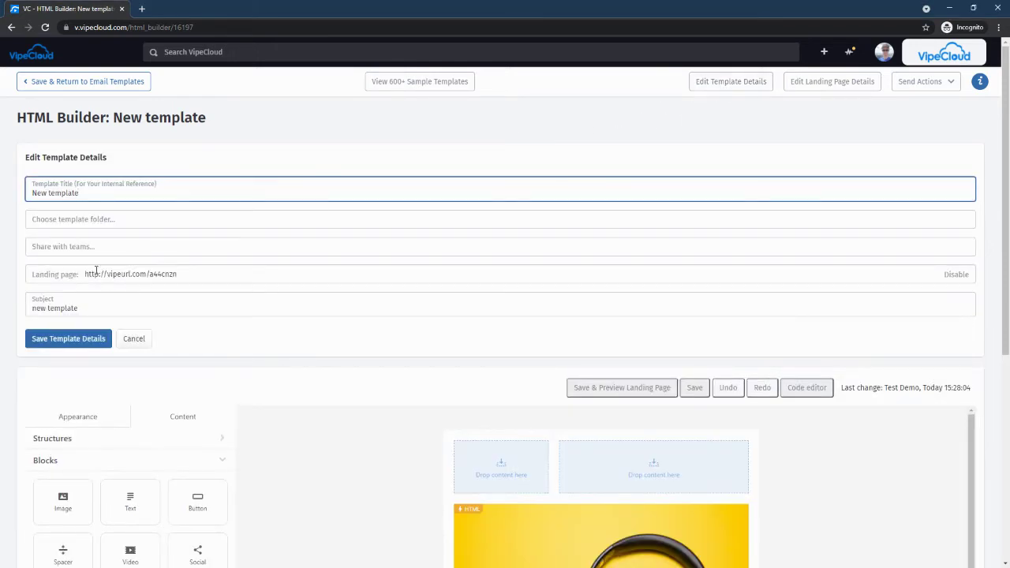
left_click(129, 344)
Select the headphones carousel block and examine its preview settings and the image, alternate text and link options of both slides
scroll(188, 379, "down", 3)
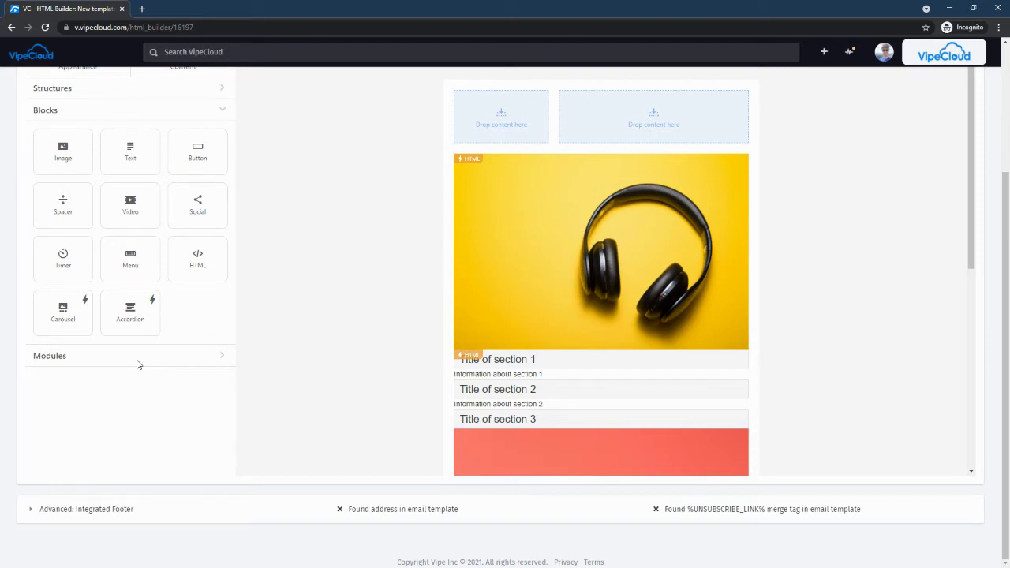
scroll(514, 387, "down", 2)
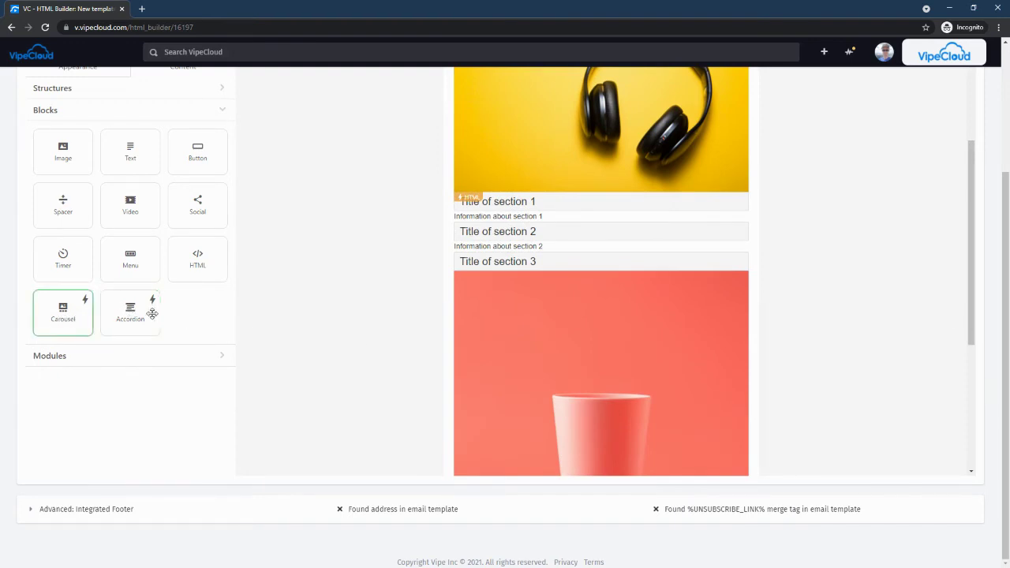
scroll(268, 280, "up", 2)
left_click(517, 225)
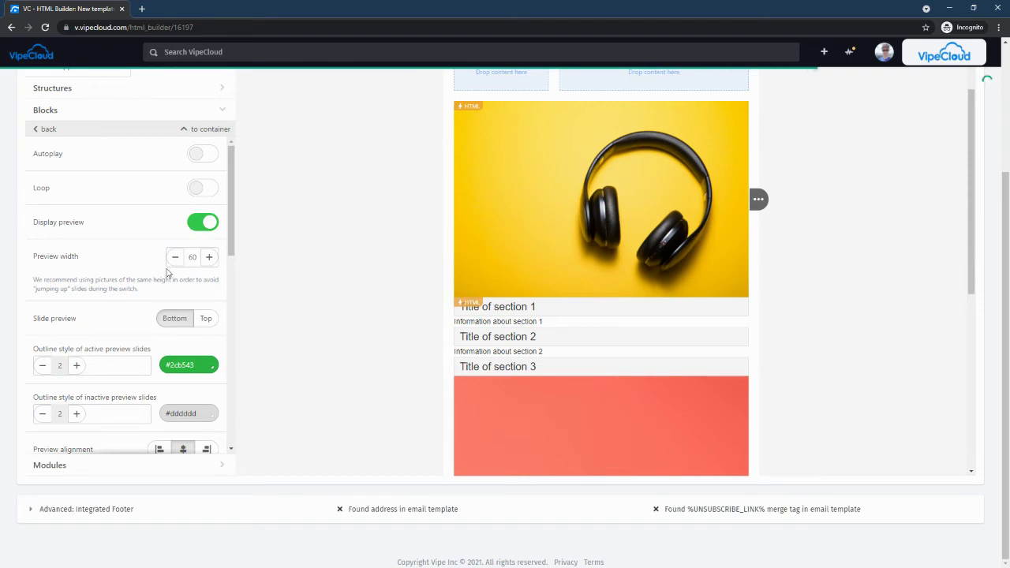
scroll(131, 302, "down", 2)
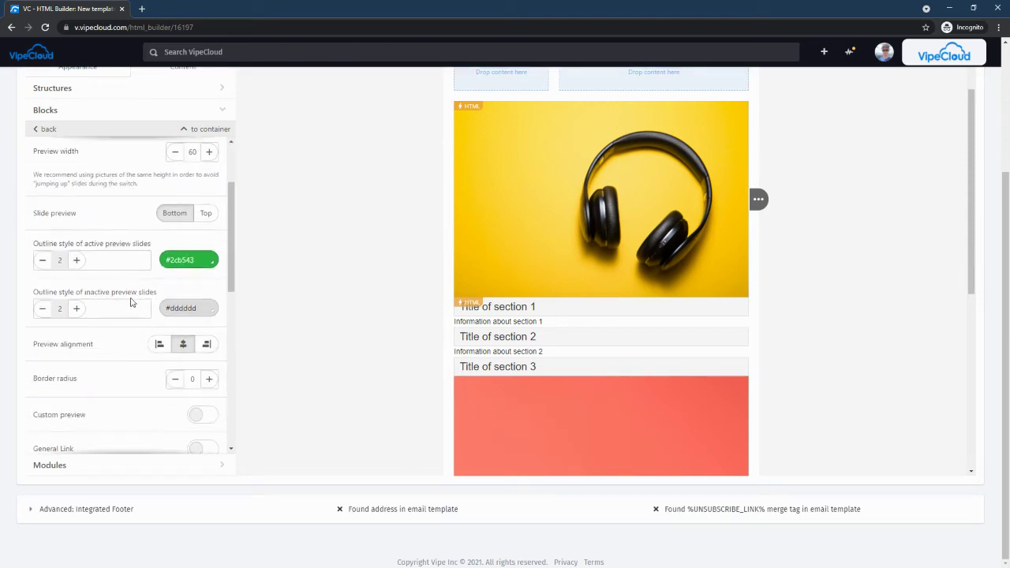
scroll(131, 302, "down", 4)
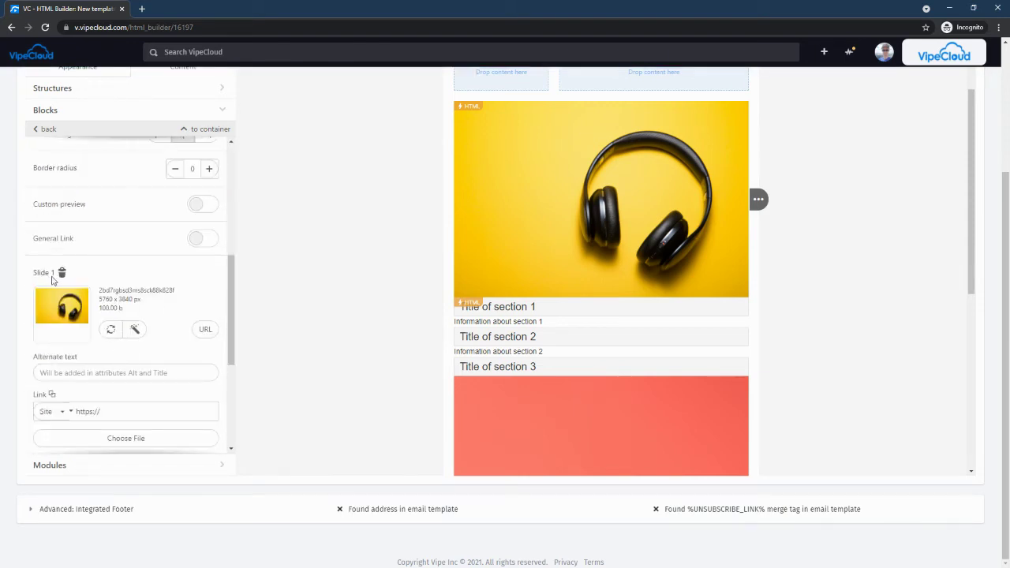
scroll(120, 277, "down", 1)
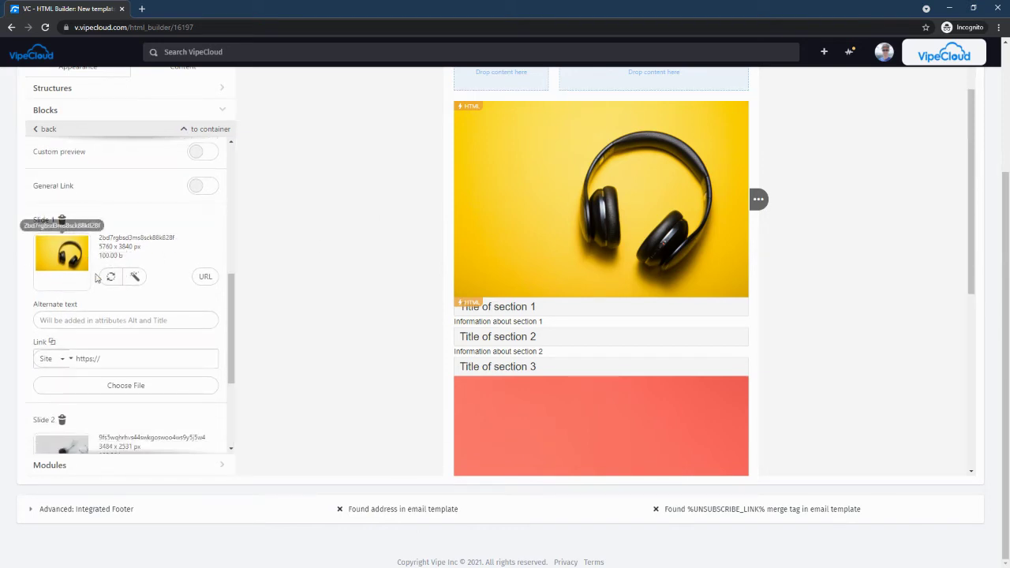
scroll(96, 276, "down", 3)
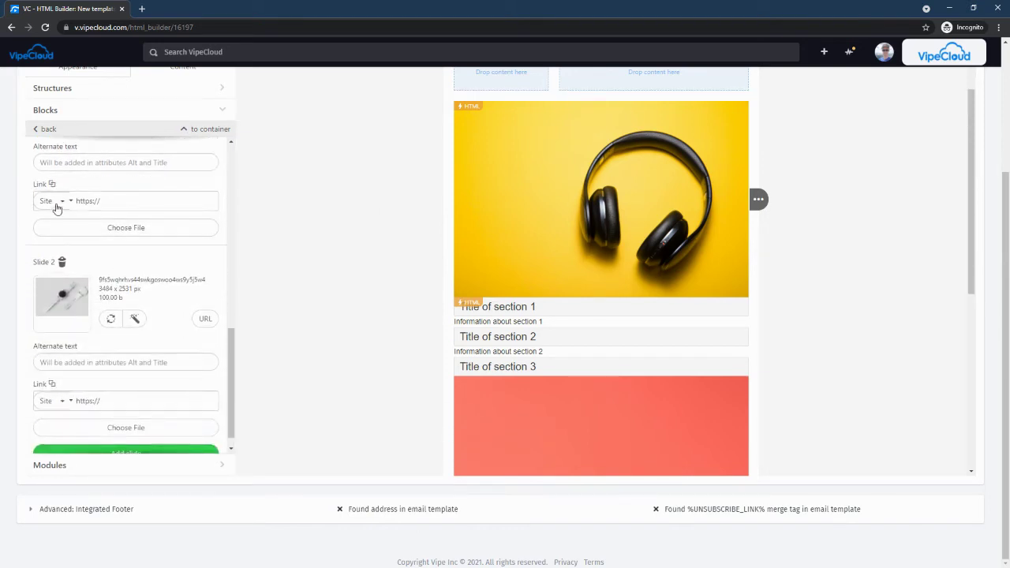
scroll(127, 391, "down", 1)
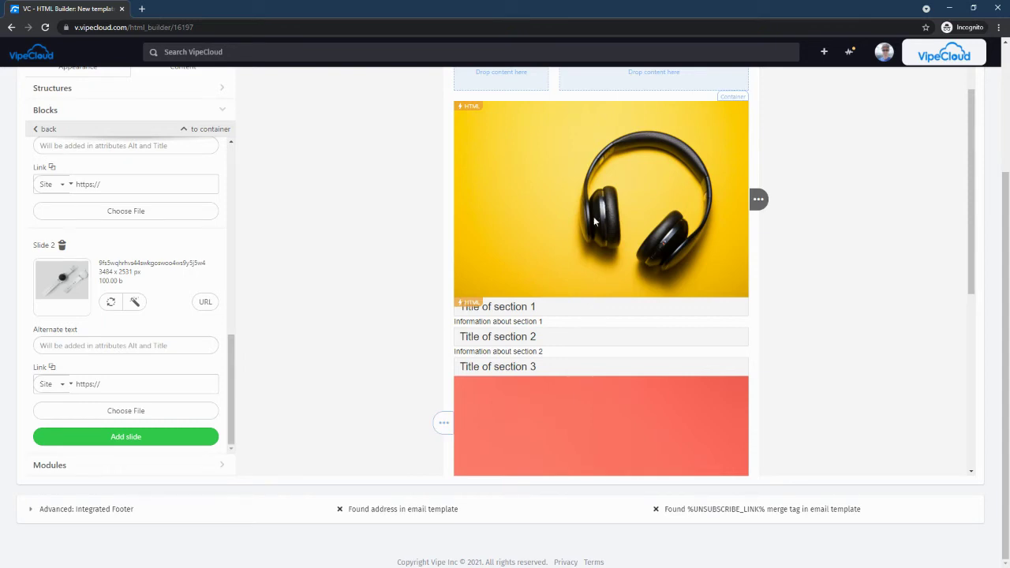
Select the accordion block, review its appearance and section options, and inspect the text settings of sections 1 and 2
scroll(541, 326, "down", 2)
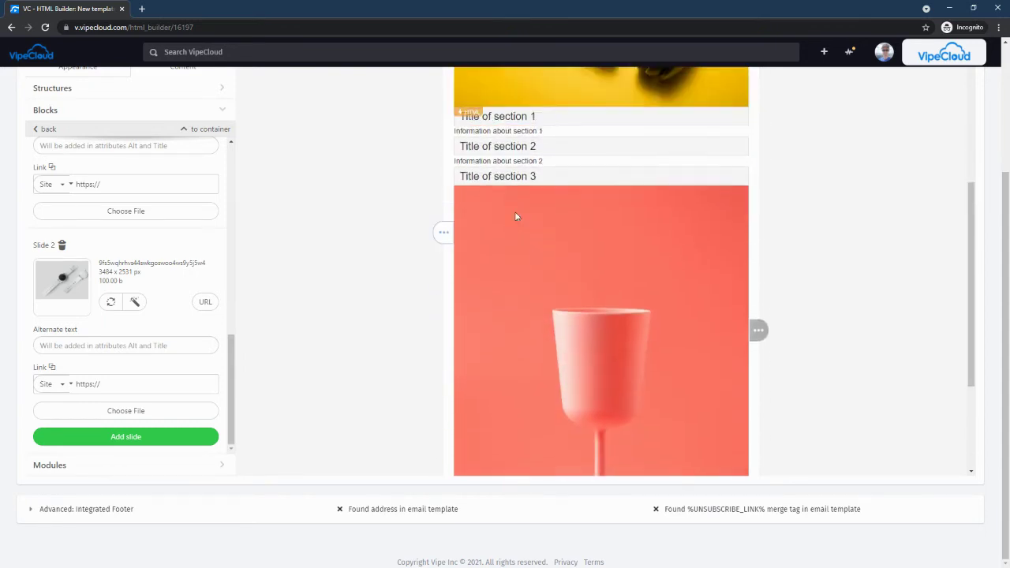
scroll(515, 211, "up", 1)
left_click(509, 207)
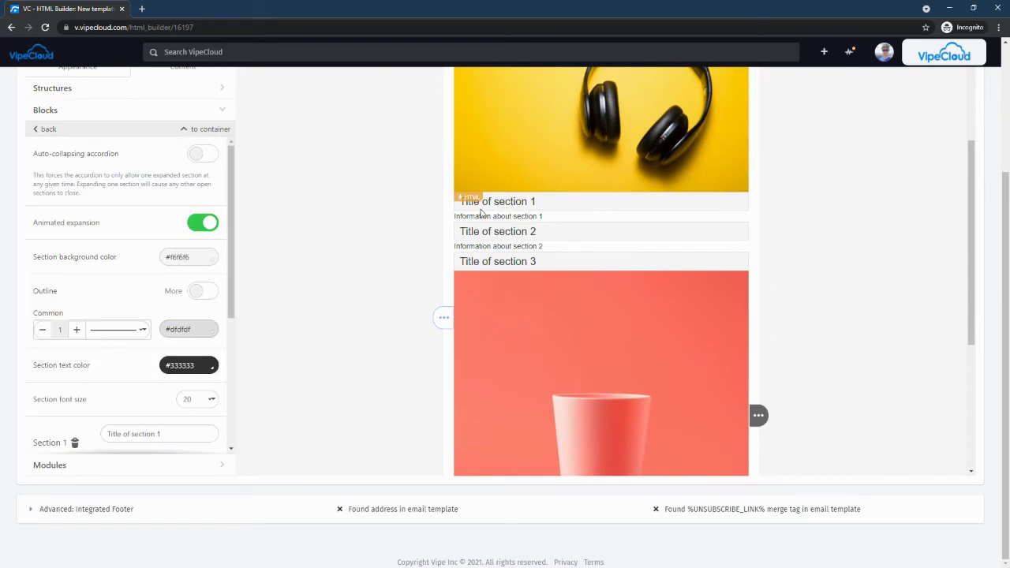
scroll(133, 304, "down", 3)
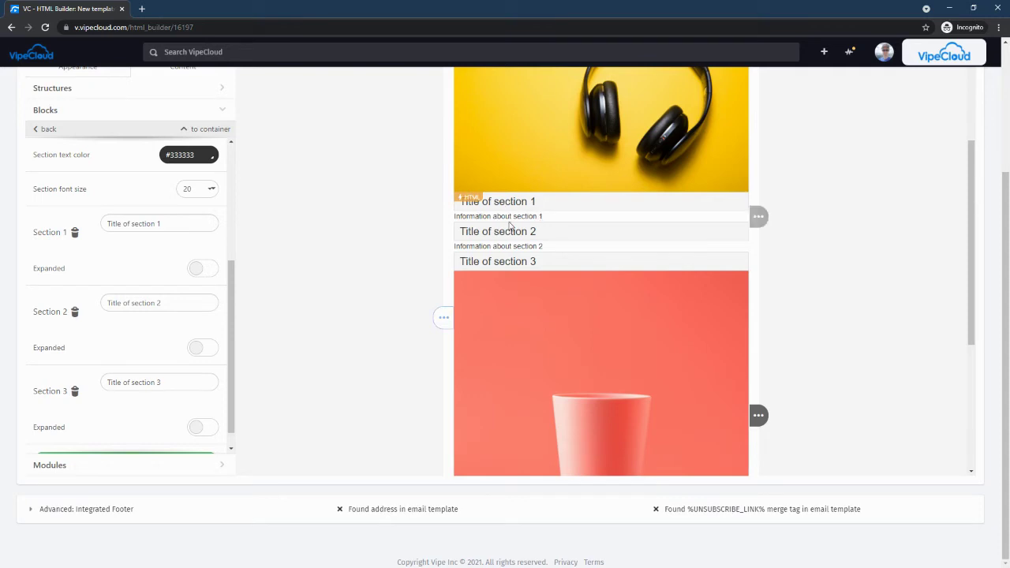
left_click(550, 217)
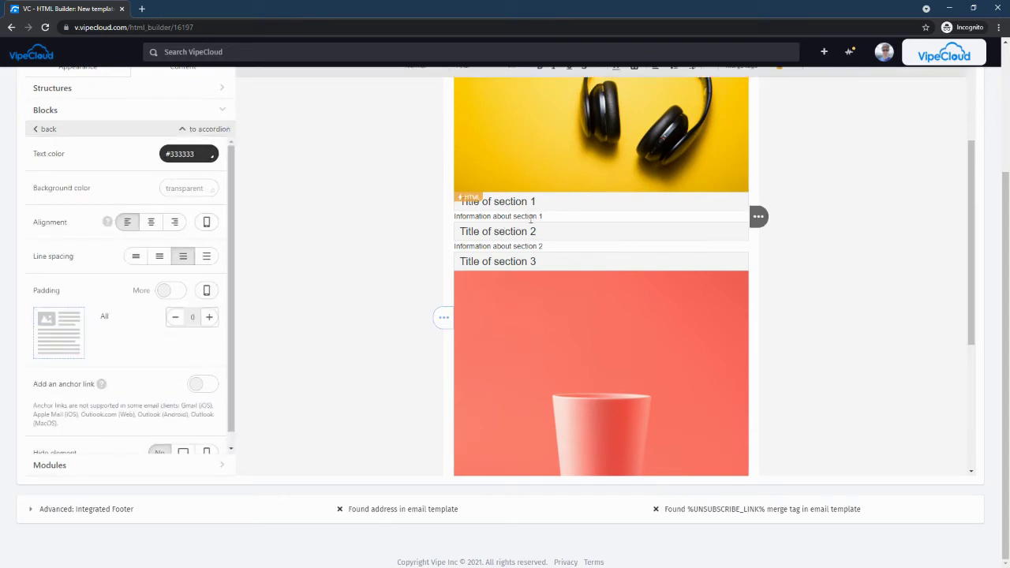
left_click(490, 217)
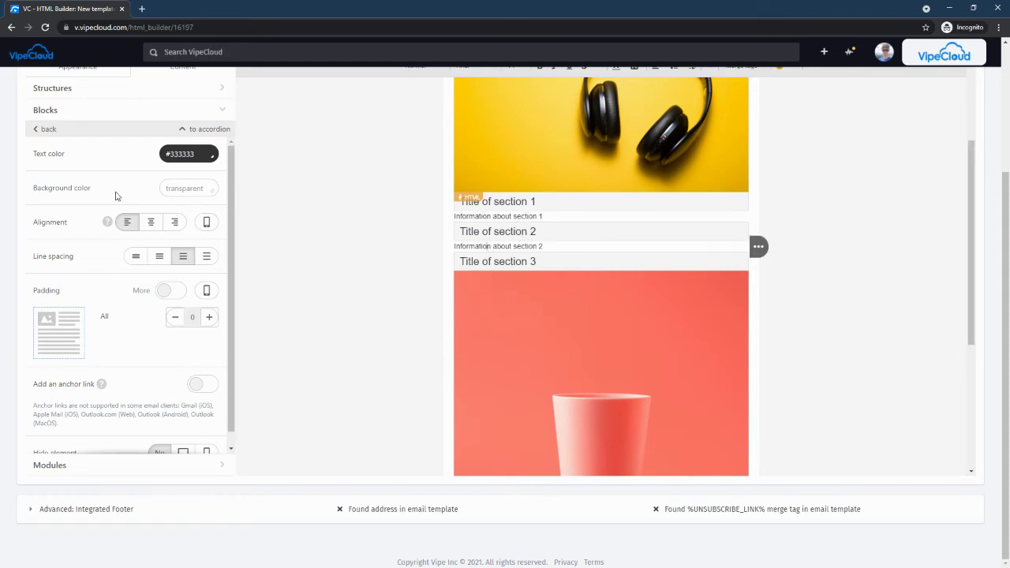
Save and preview the landing page, and test the carousel by switching slides with its arrows and thumbnails
scroll(117, 196, "up", 3)
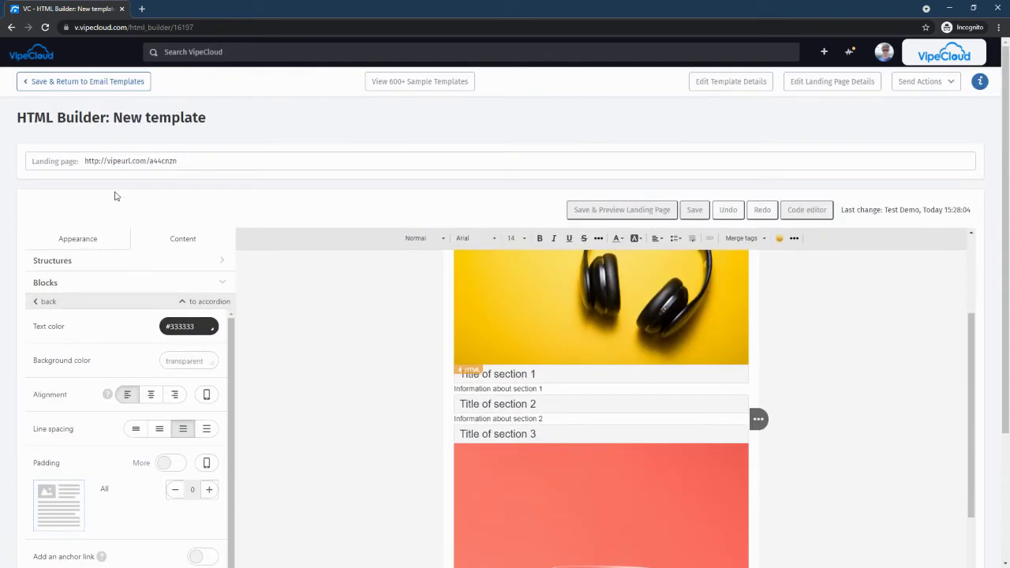
left_click(580, 211)
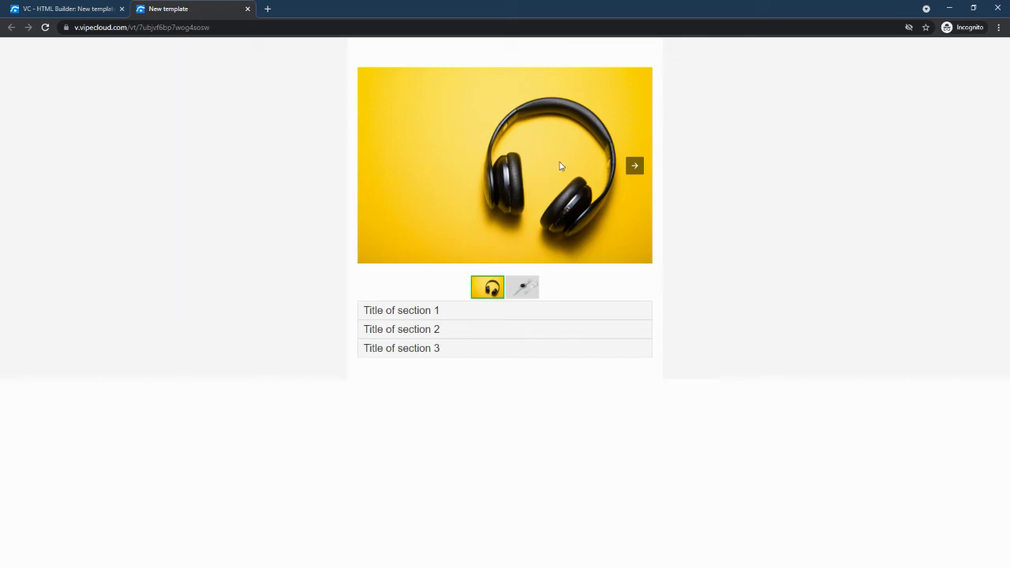
left_click(638, 167)
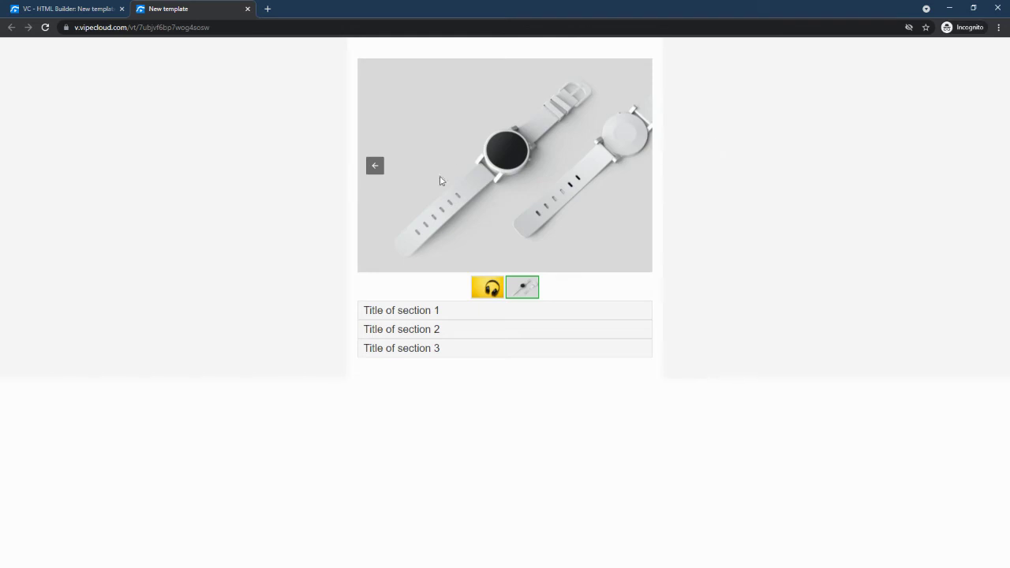
left_click(374, 166)
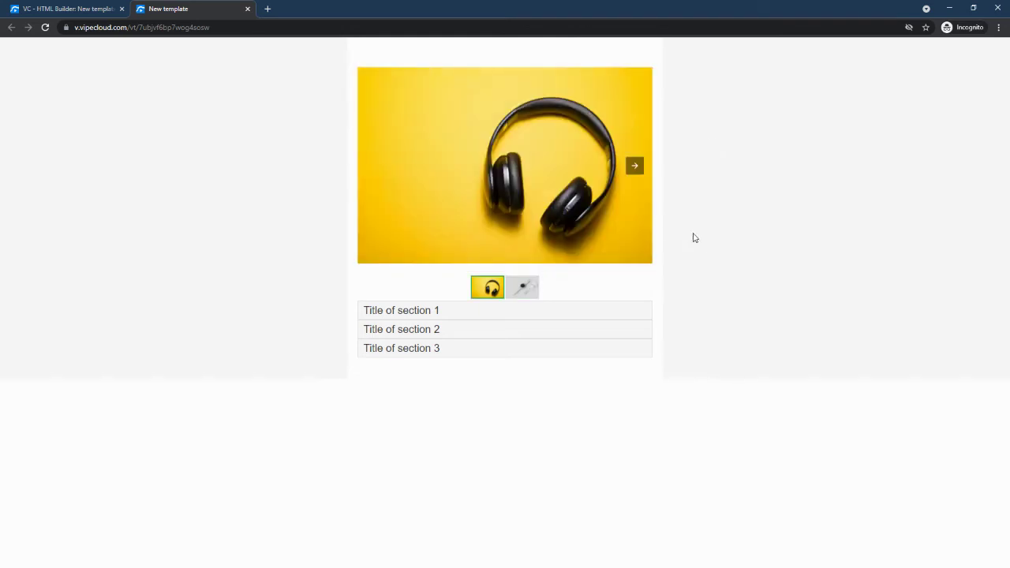
left_click(631, 167)
left_click(497, 292)
left_click(521, 291)
left_click(496, 292)
left_click(522, 293)
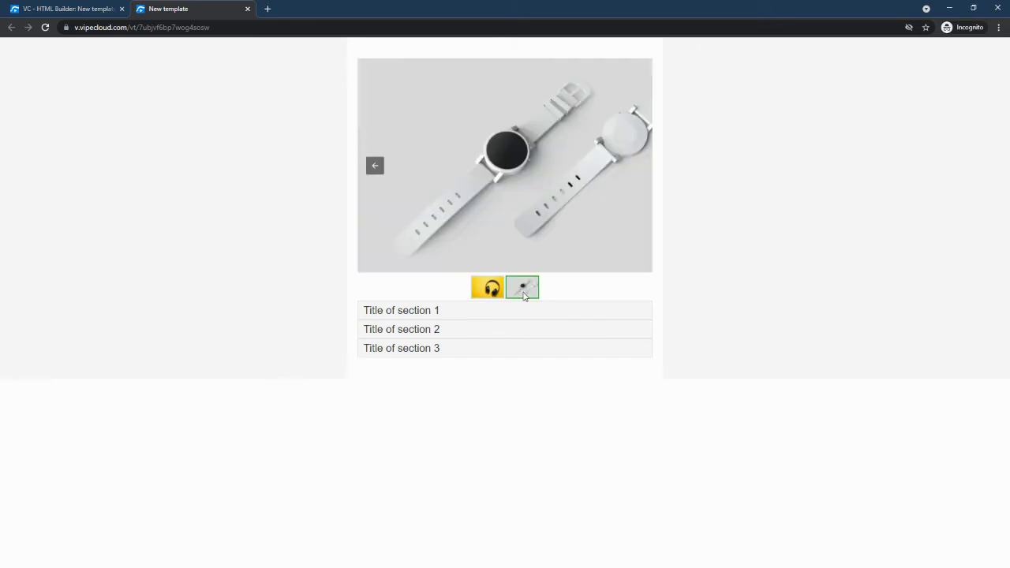
Test the accordion in the preview by expanding and collapsing sections 1, 2 and 3
left_click(403, 316)
left_click(405, 342)
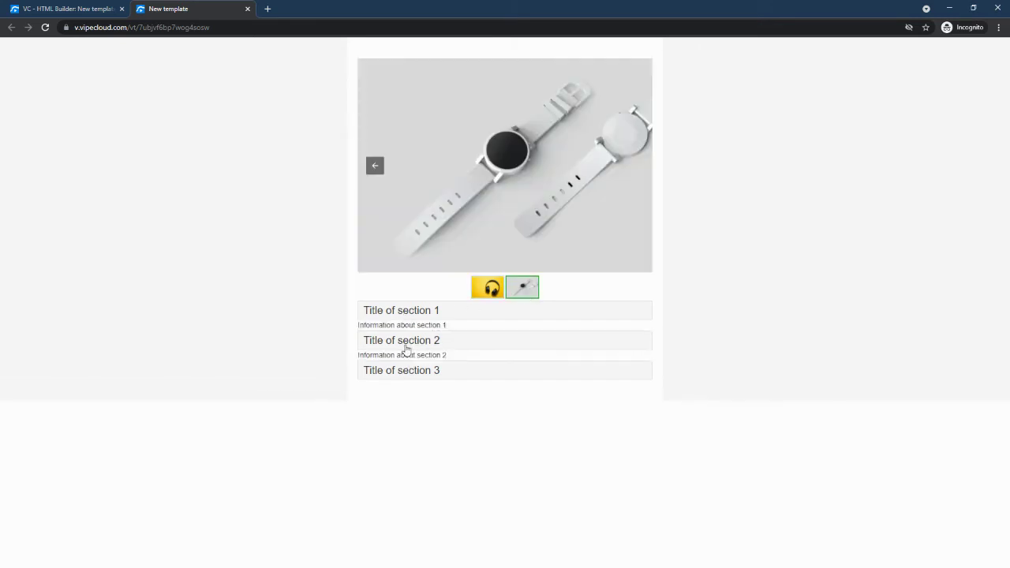
left_click(405, 318)
left_click(408, 334)
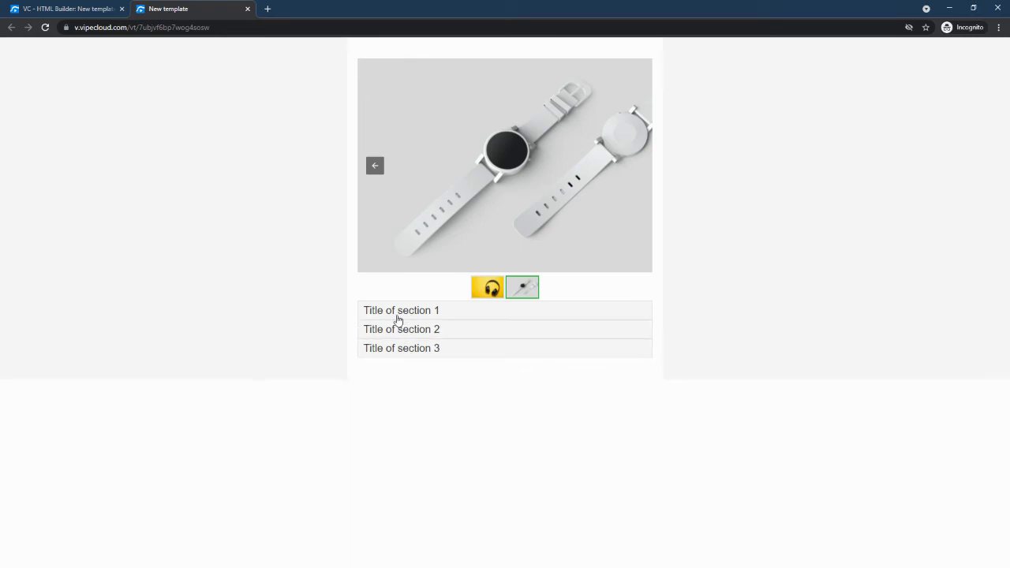
left_click(399, 317)
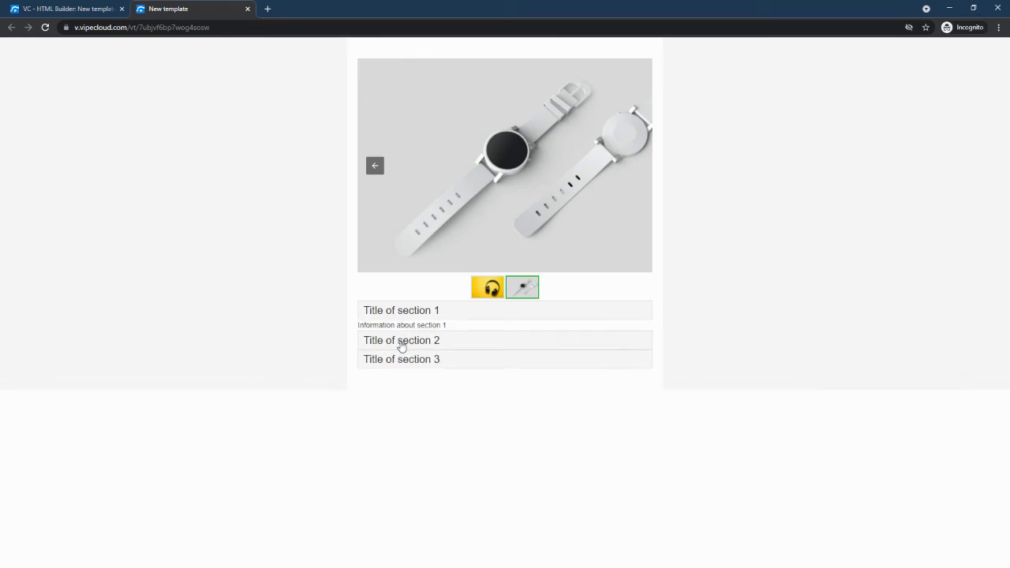
left_click(402, 340)
left_click(403, 372)
scroll(299, 363, "down", 2)
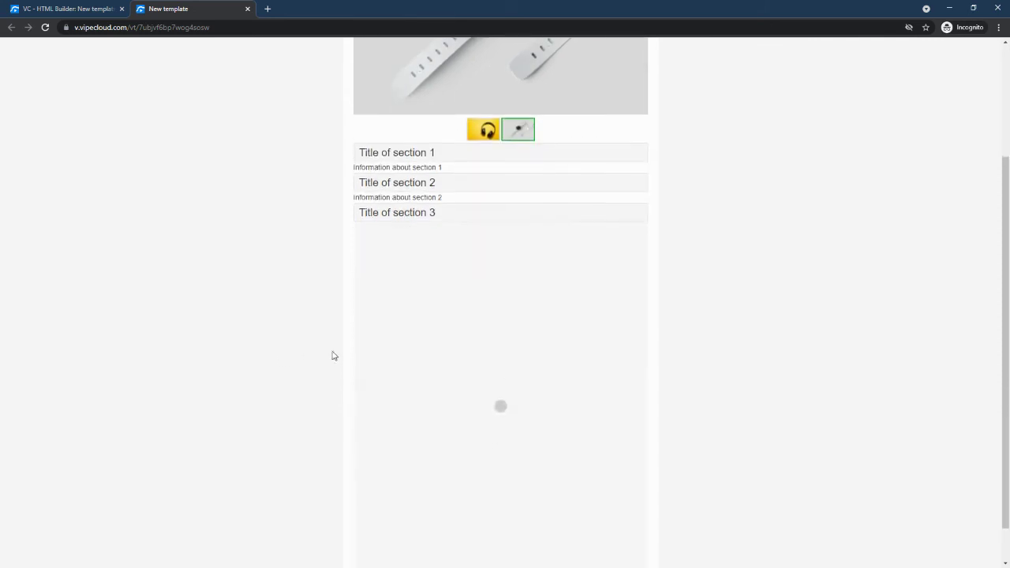
scroll(505, 387, "down", 1)
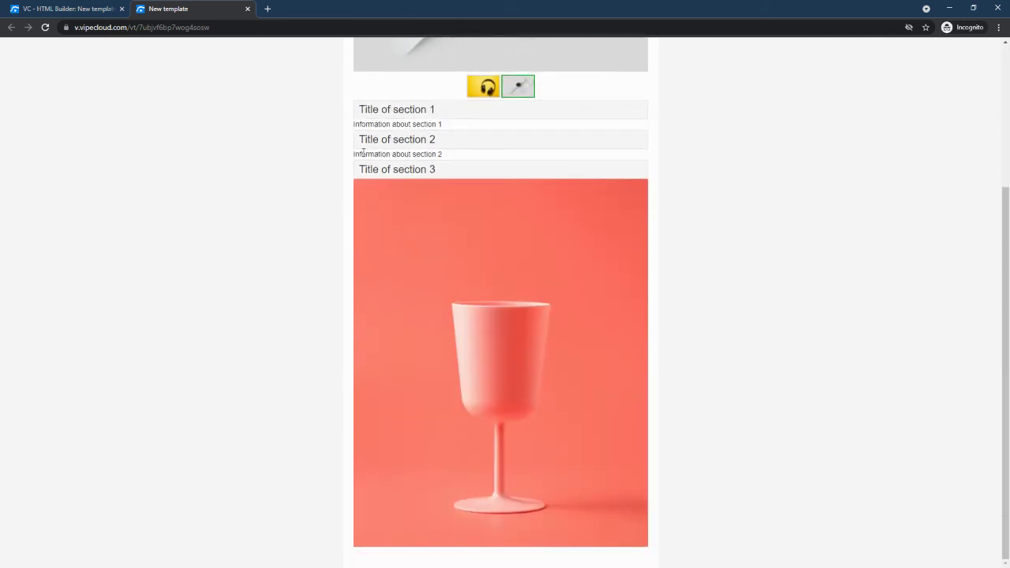
left_click(407, 170)
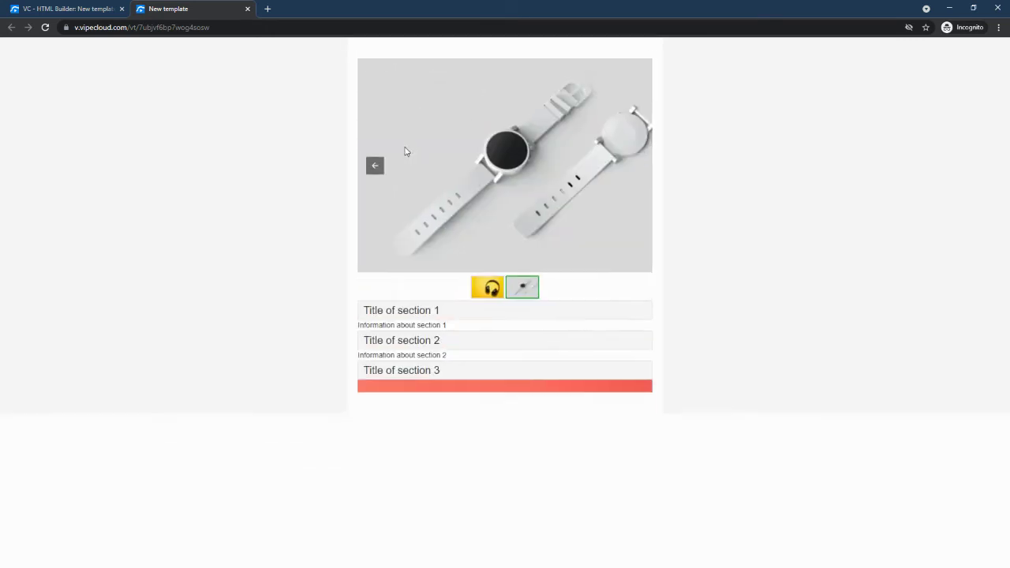
left_click(403, 315)
left_click(399, 332)
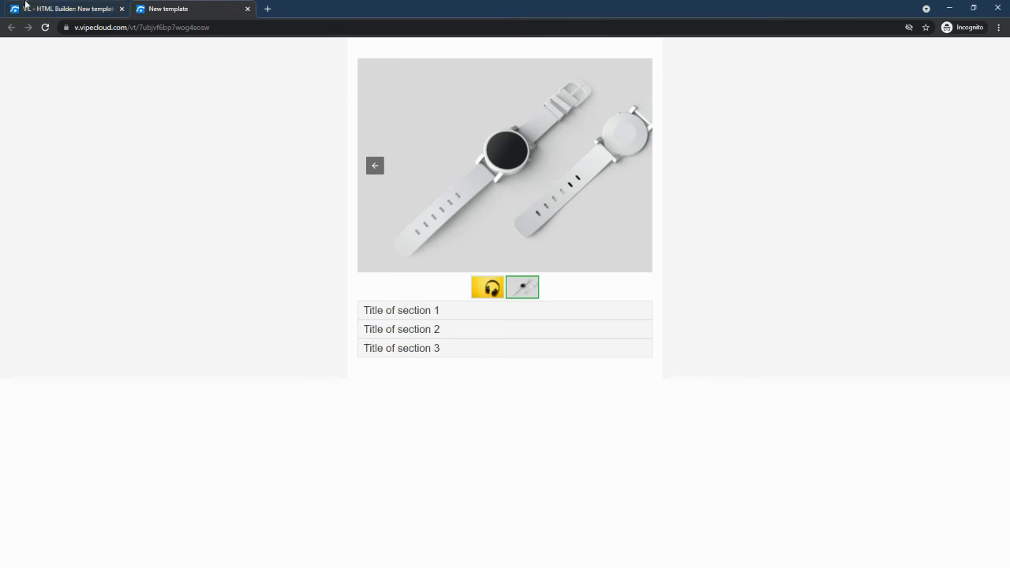
Return to the HTML builder, search the sample templates for "amp", browse the results and close the gallery
left_click(57, 9)
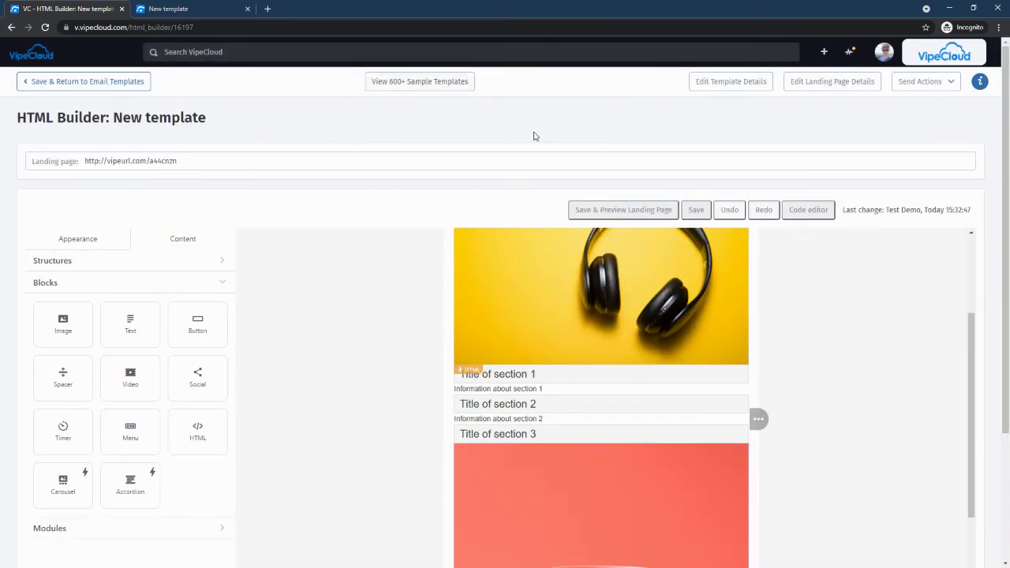
left_click(420, 83)
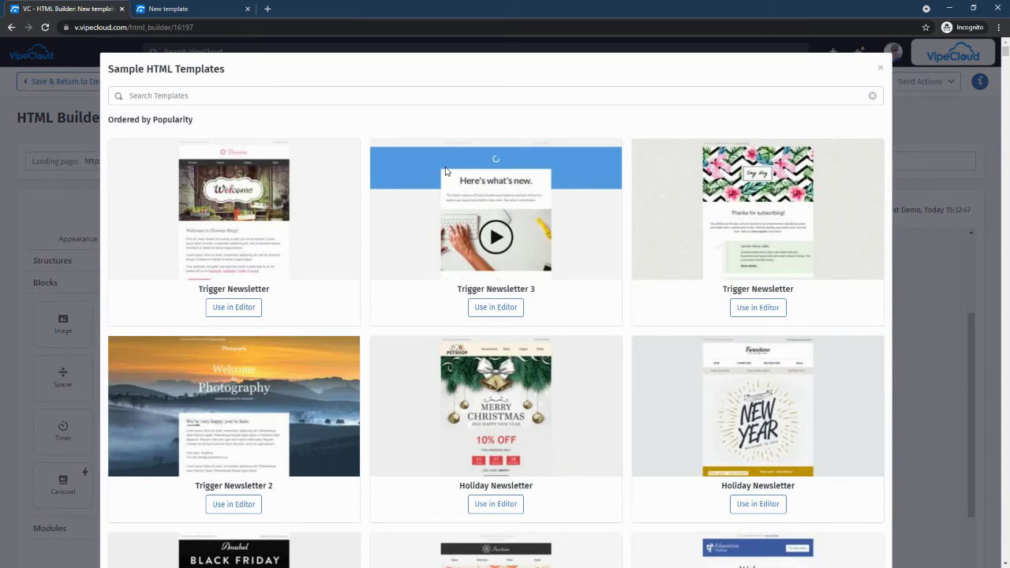
left_click(387, 97)
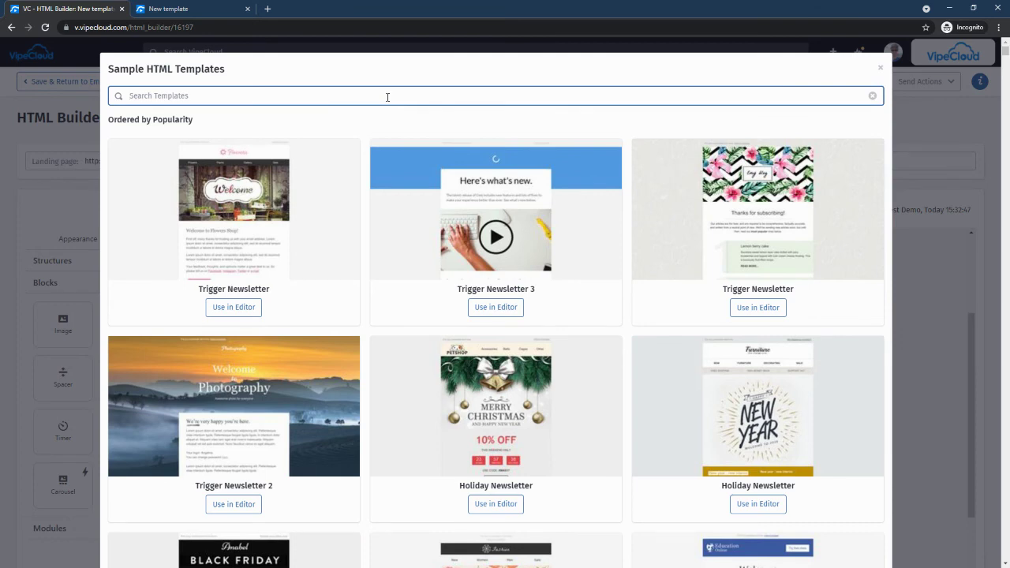
type("amp")
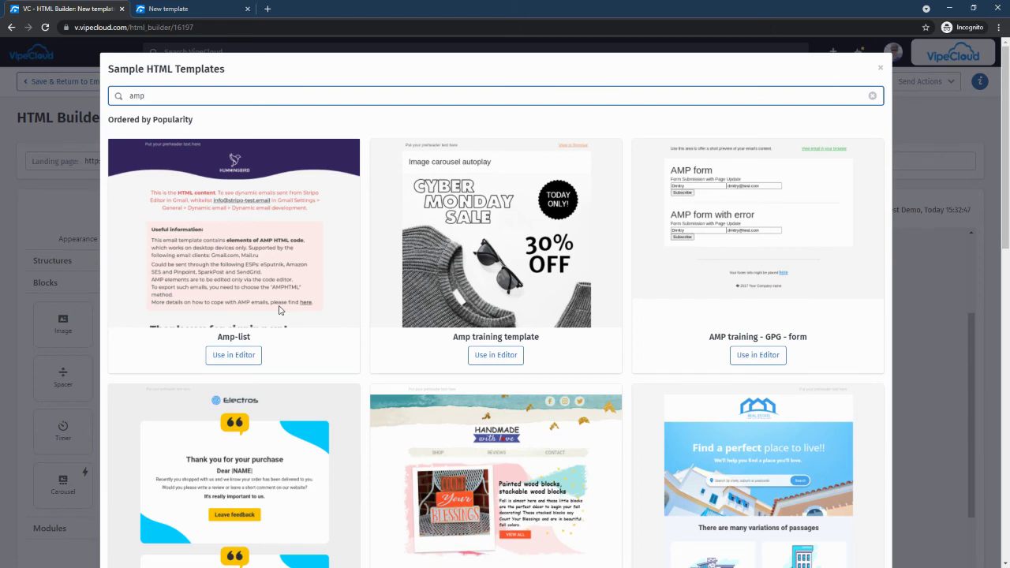
scroll(279, 310, "down", 5)
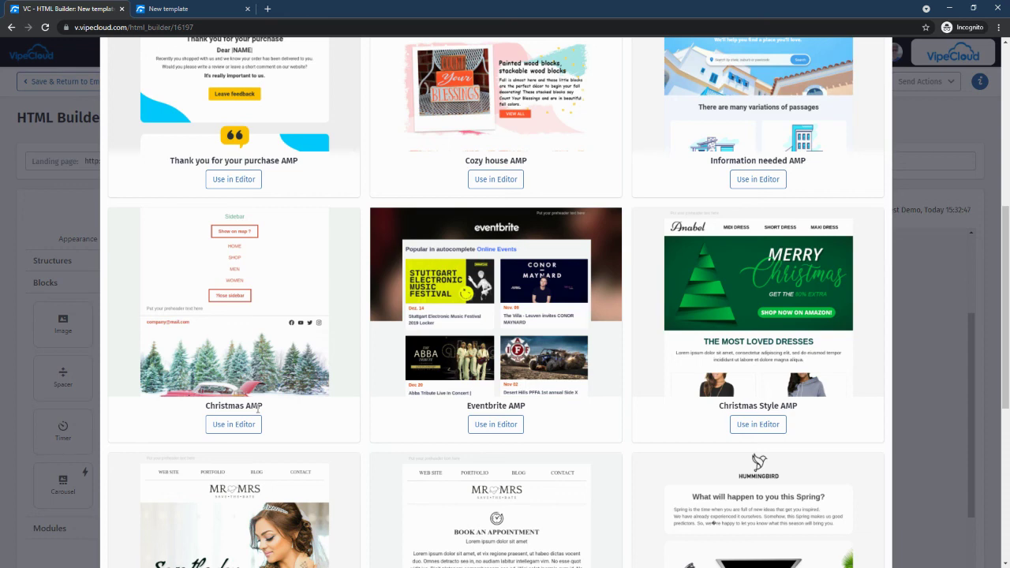
left_click(946, 116)
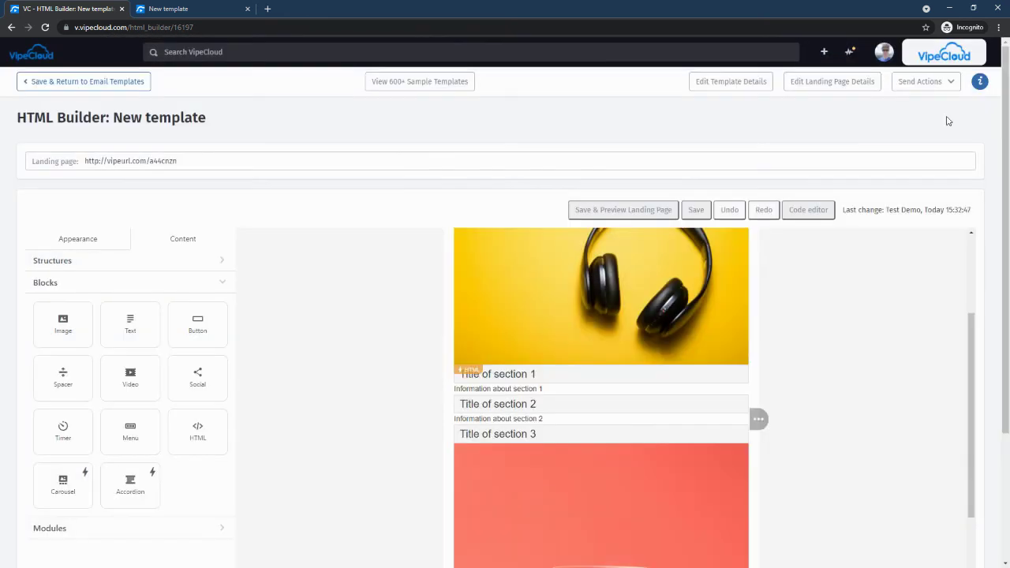